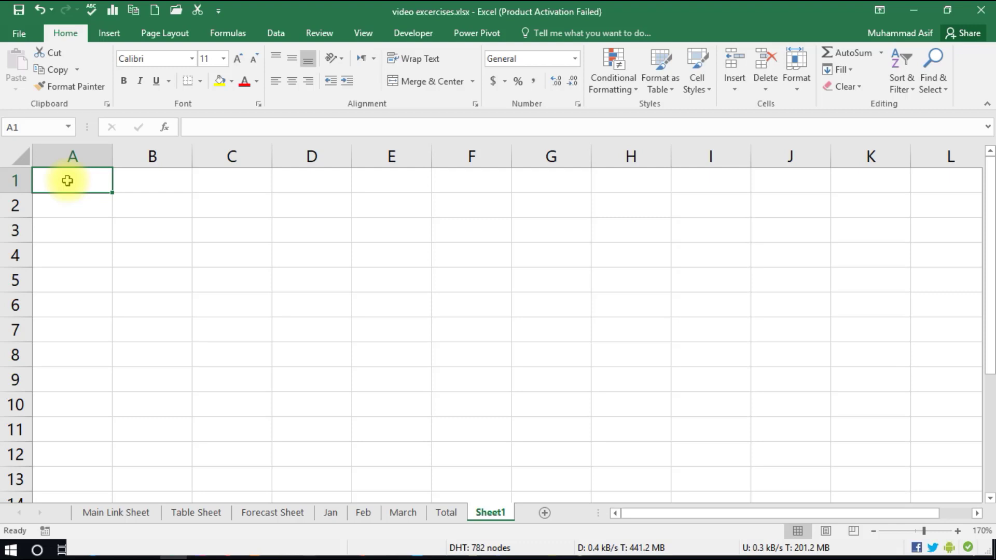
- Enter the headers fname, lname, email and contact across cells A1:D1
type("fname")
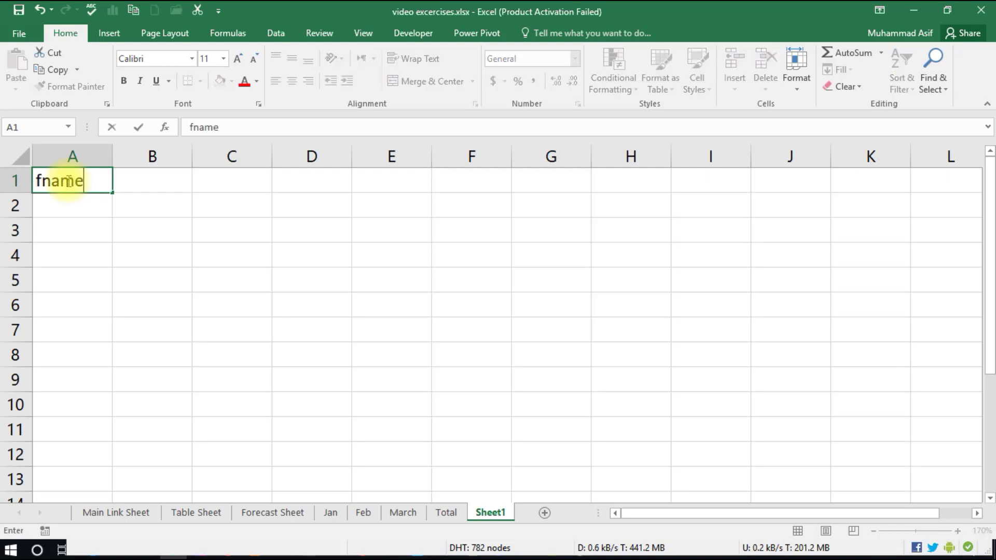
key("Tab")
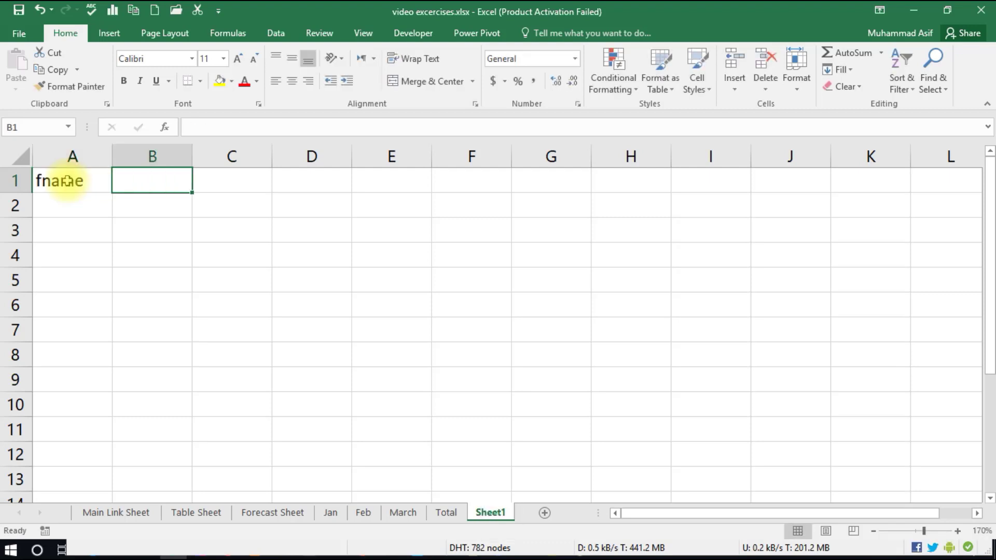
type("lname")
key("Tab")
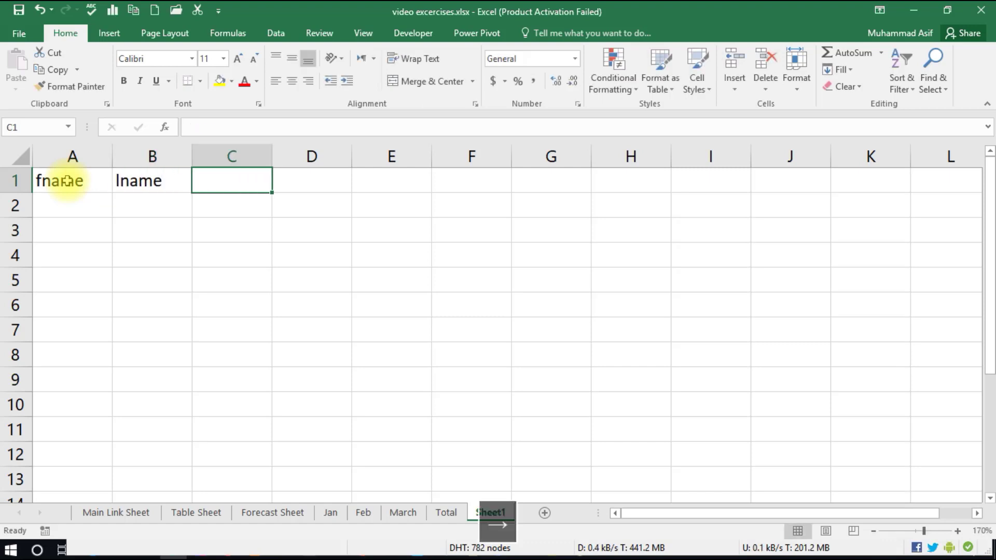
type("email")
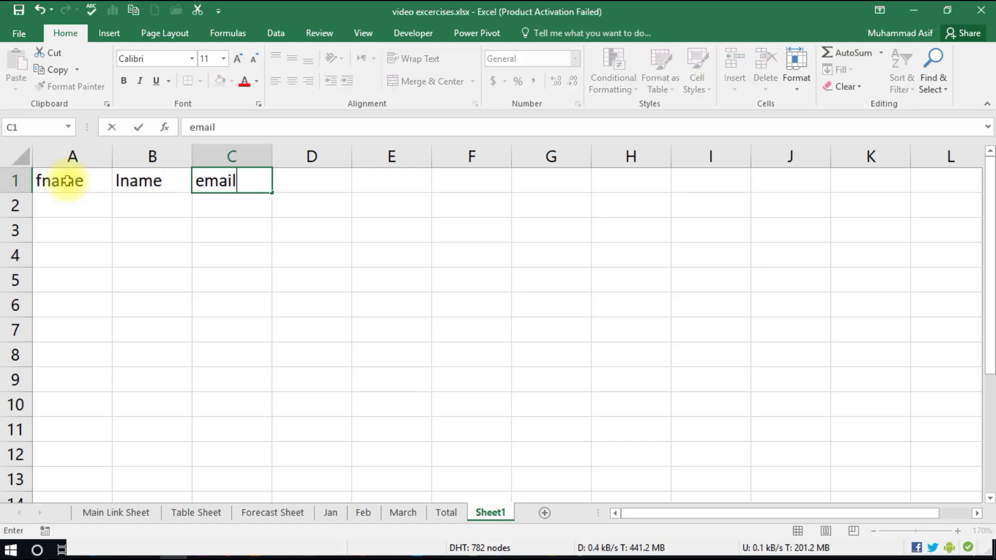
key("Right")
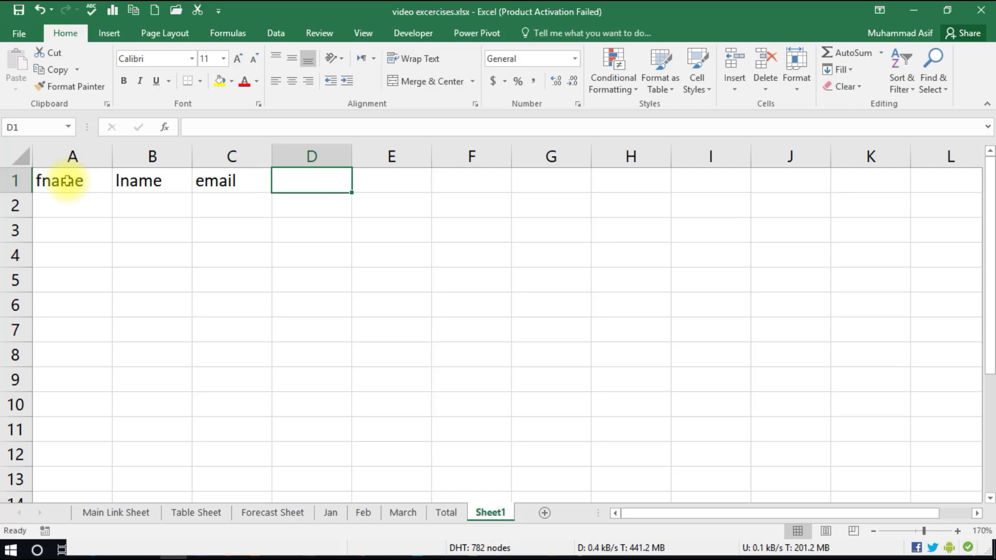
type("contact")
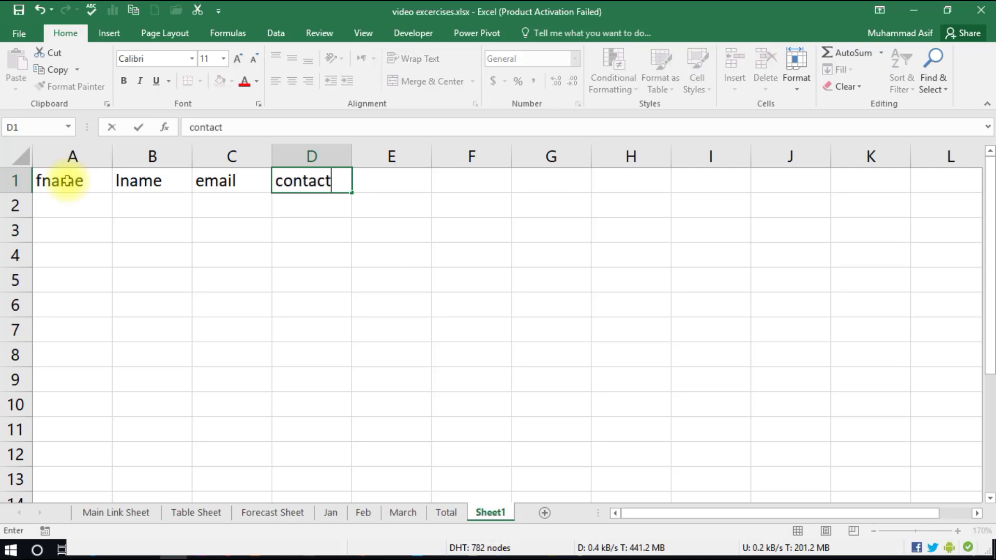
key("Return")
key("Up")
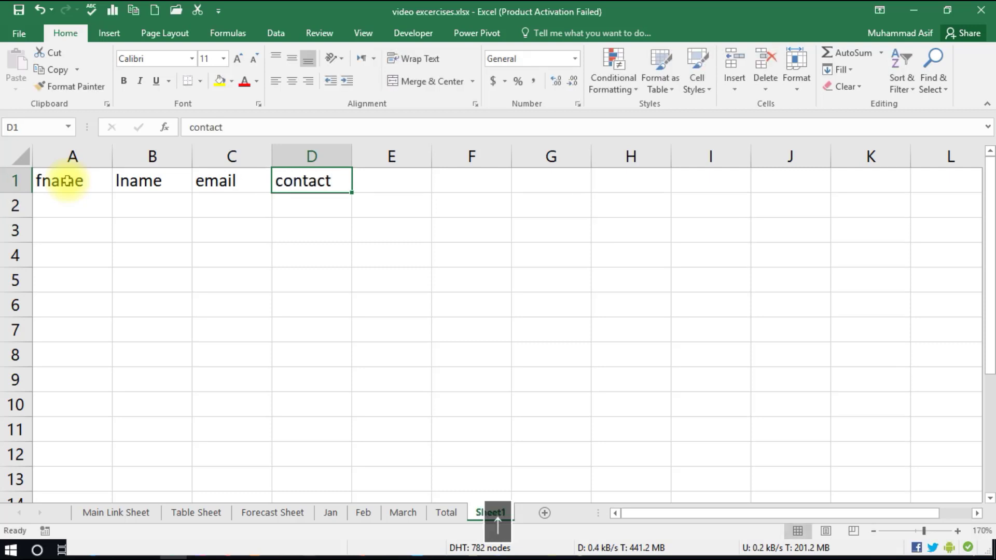
left_click(57, 179)
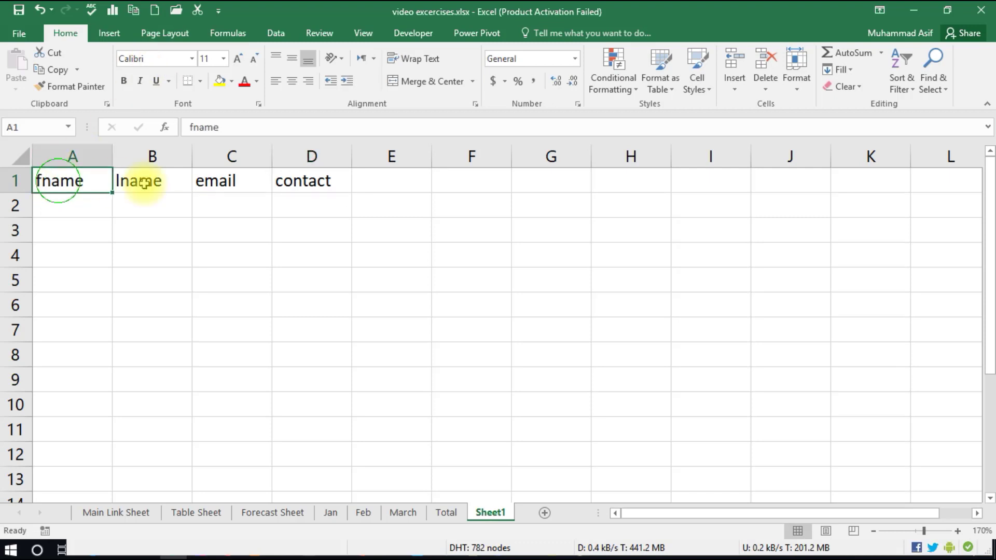
- Convert A1:D1 into a table with 'My table has headers' ticked
left_click_drag(145, 183, 289, 185)
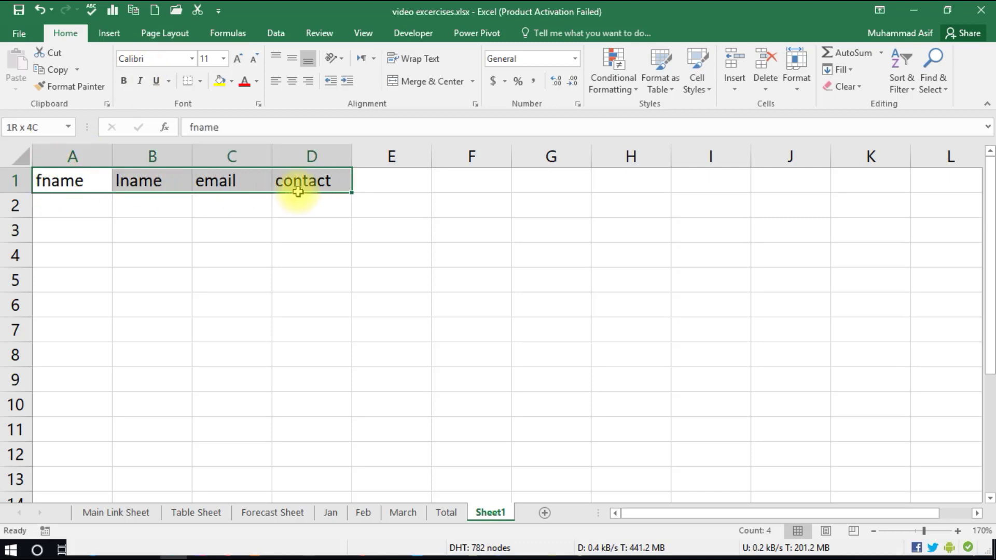
left_click(106, 34)
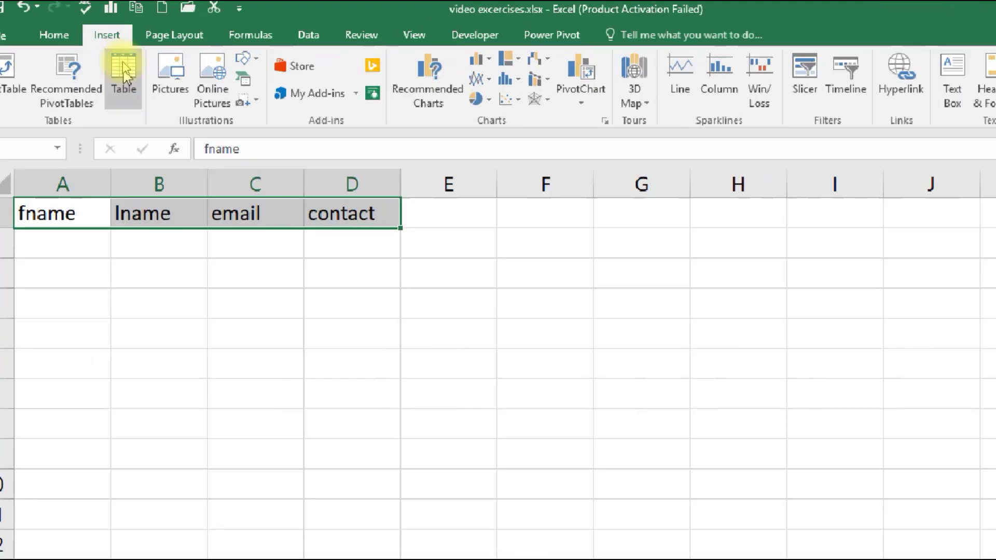
key("ctrl+q")
left_click(134, 67)
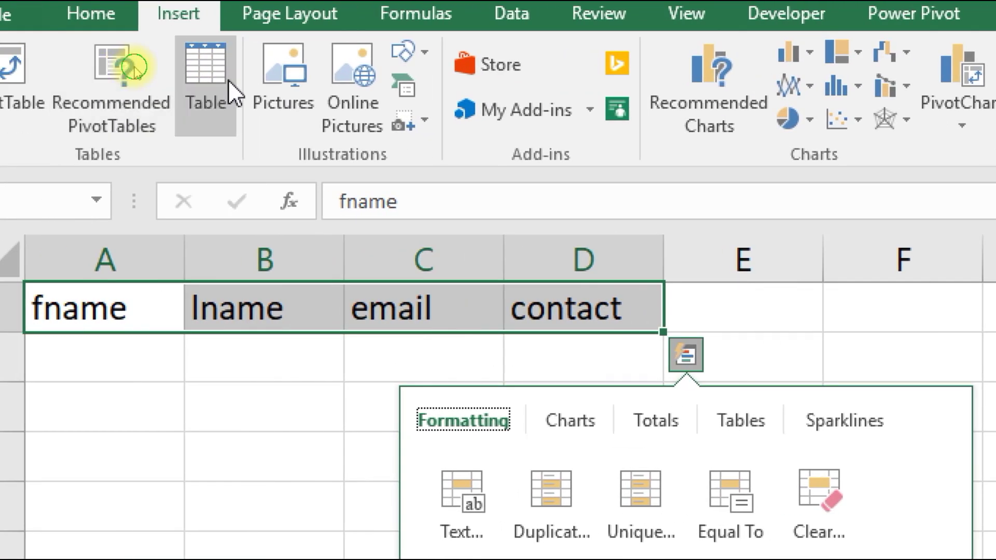
left_click(229, 79)
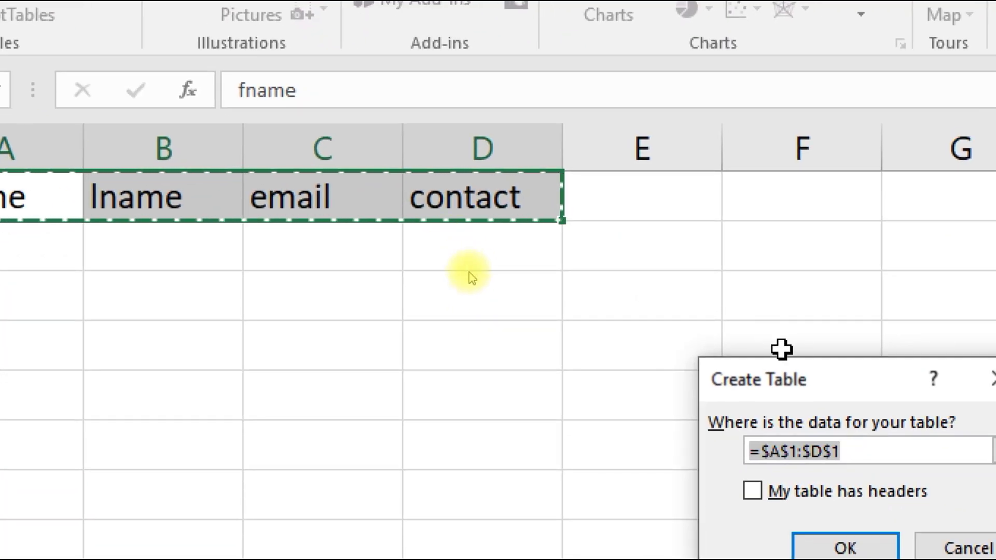
left_click_drag(801, 387, 292, 159)
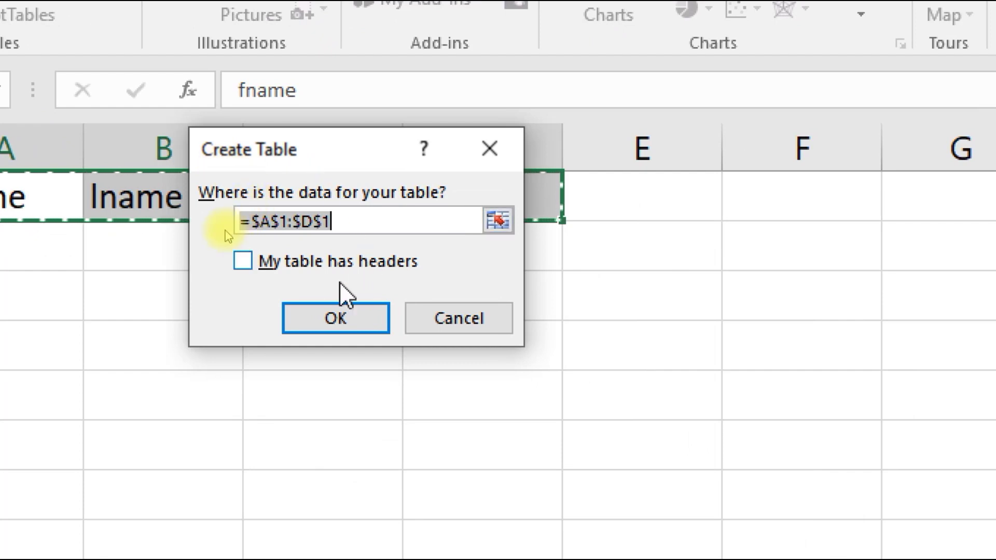
left_click(243, 268)
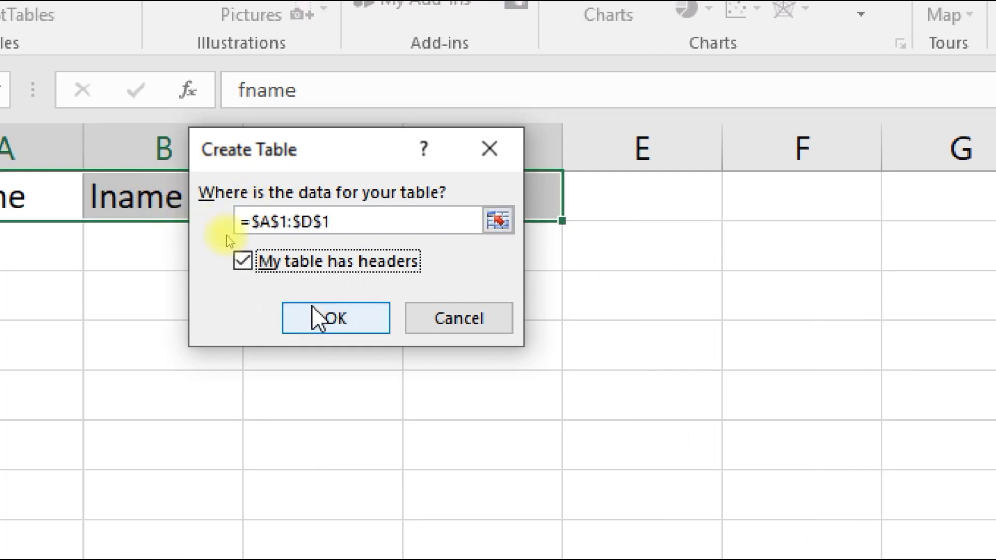
left_click(318, 318)
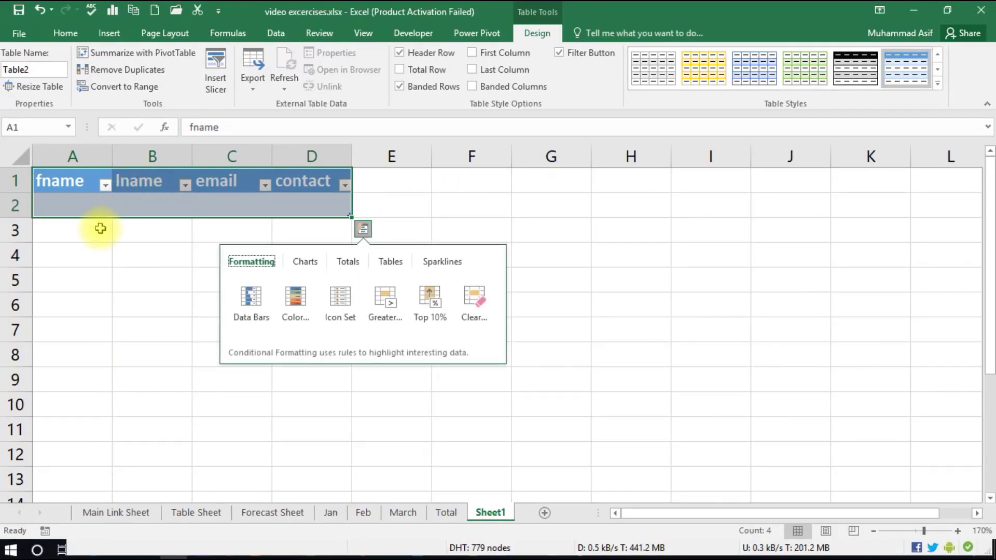
left_click(180, 288)
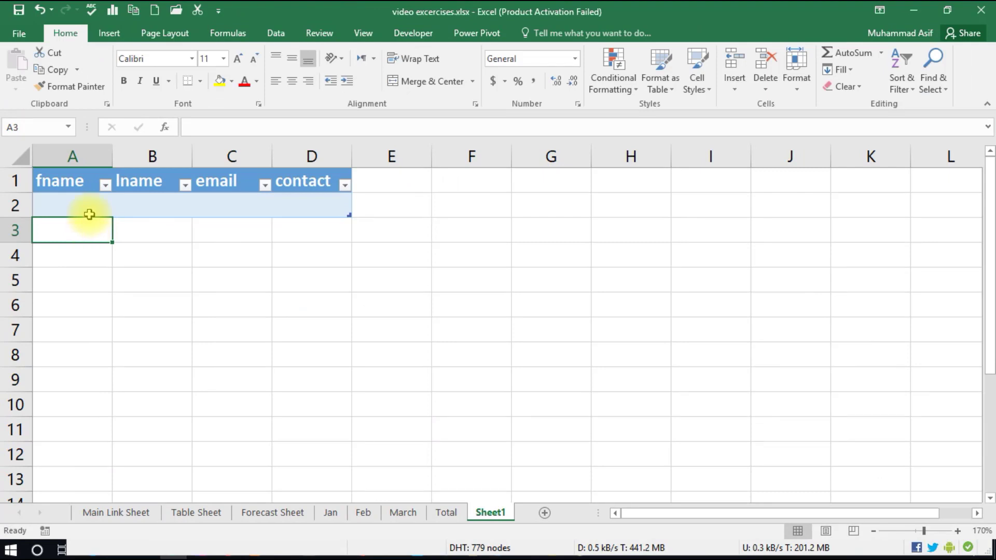
left_click(89, 214)
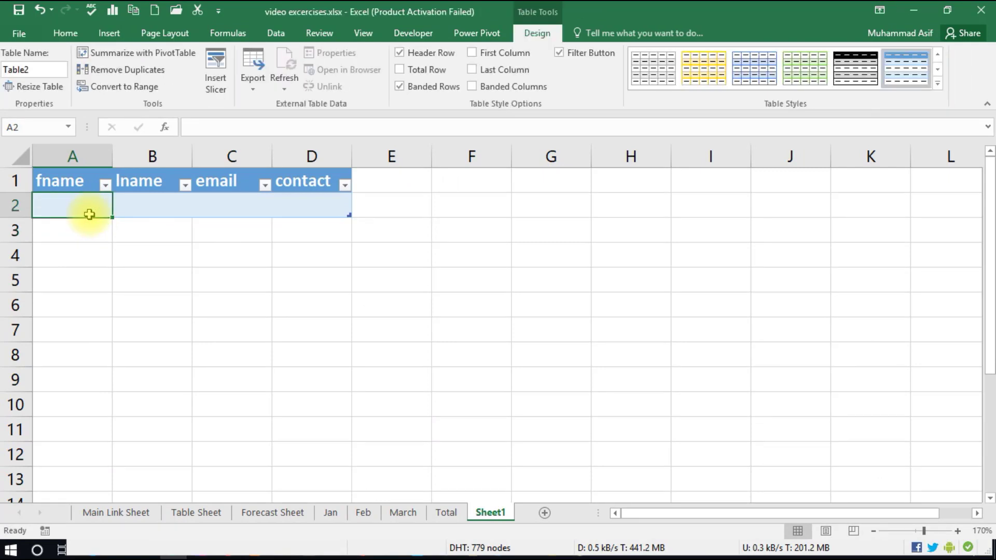
type("al")
key("BackSpace")
key("BackSpace")
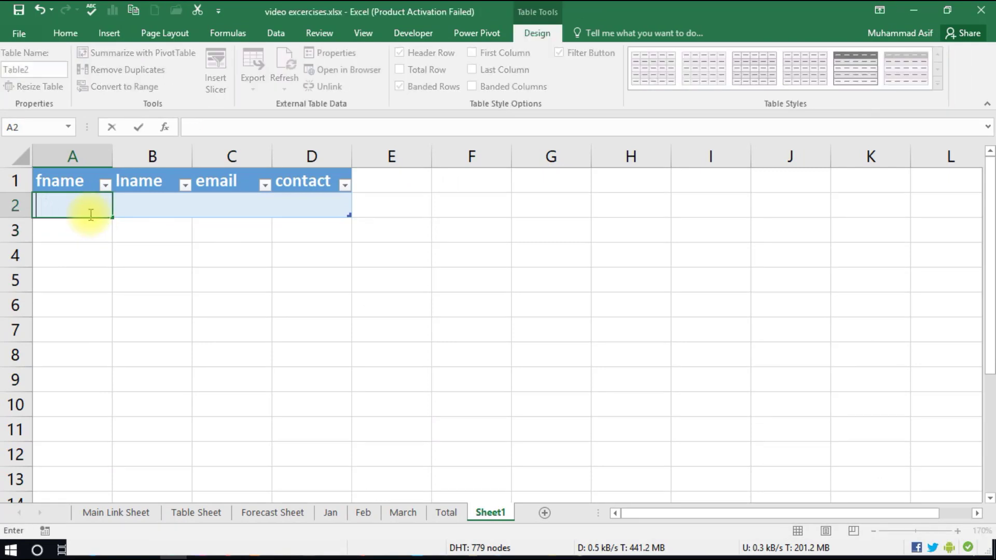
left_click(205, 278)
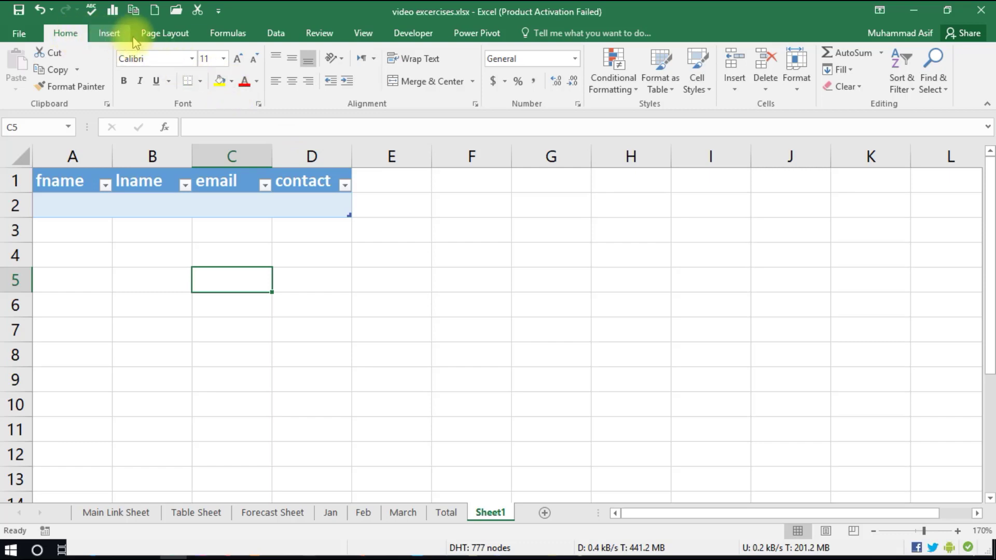
- In Excel Options > Customize Ribbon, list the Commands Not in the Ribbon
left_click(19, 33)
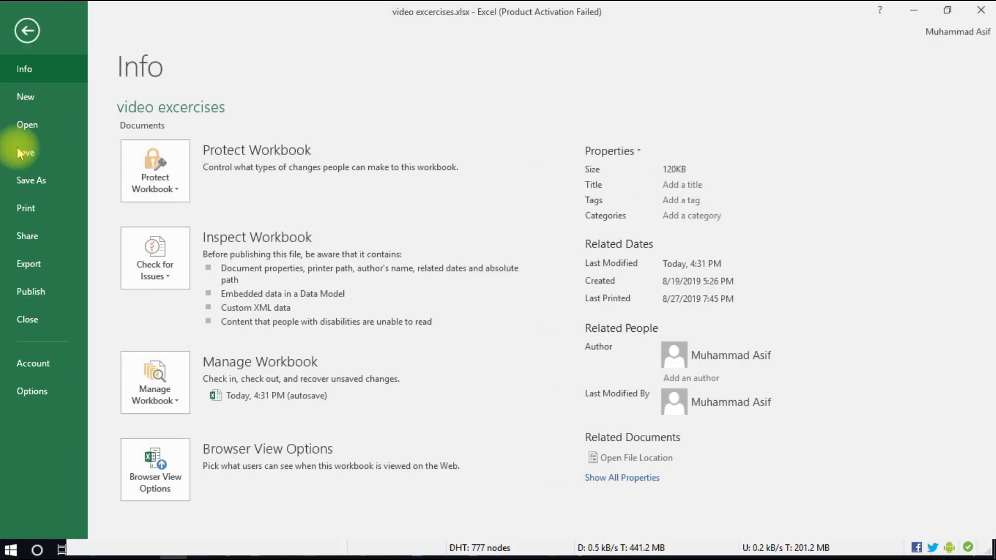
left_click(44, 390)
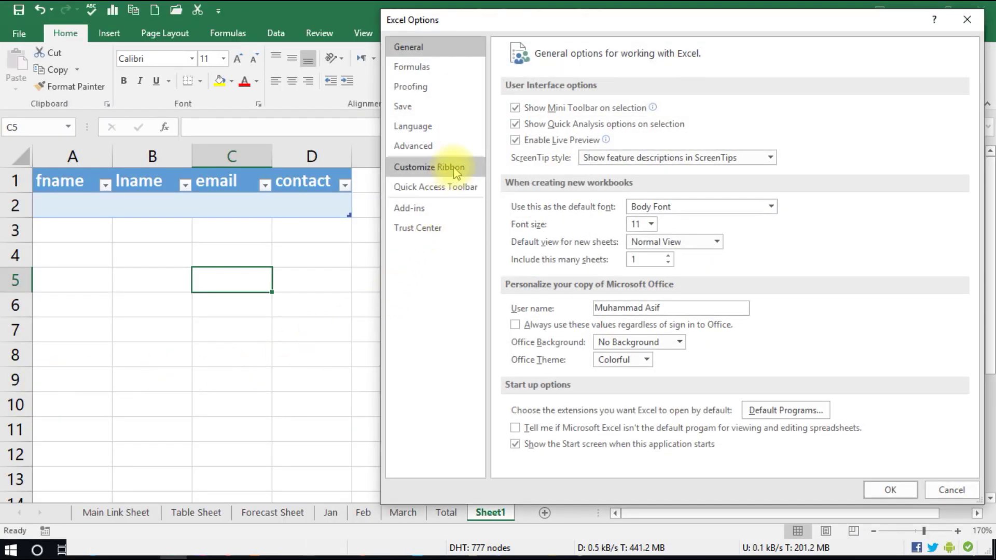
left_click(447, 169)
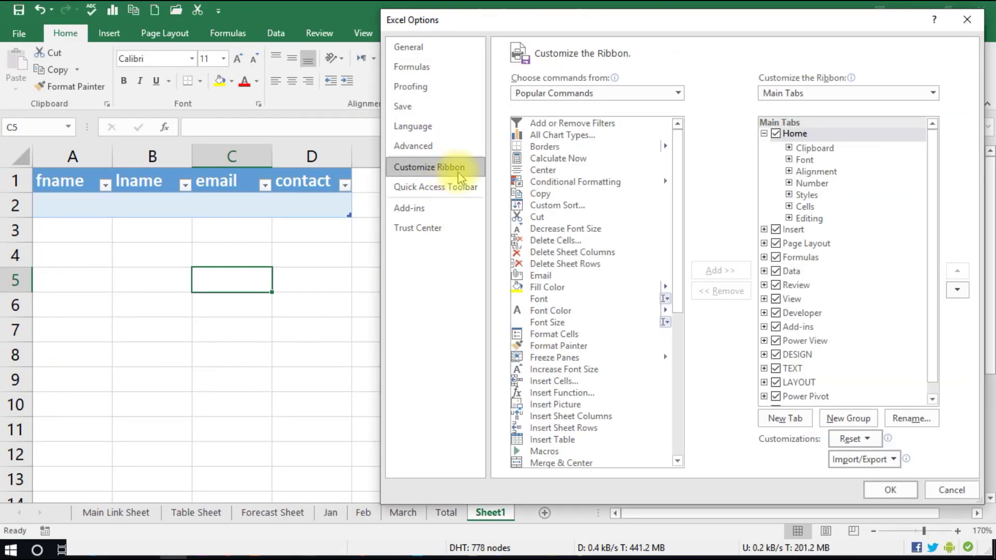
left_click(608, 96)
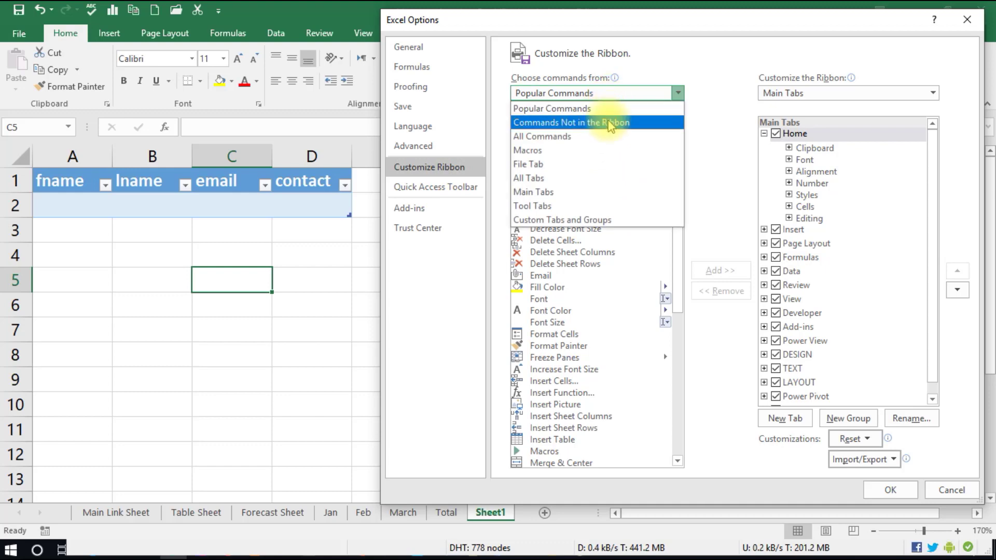
left_click(610, 123)
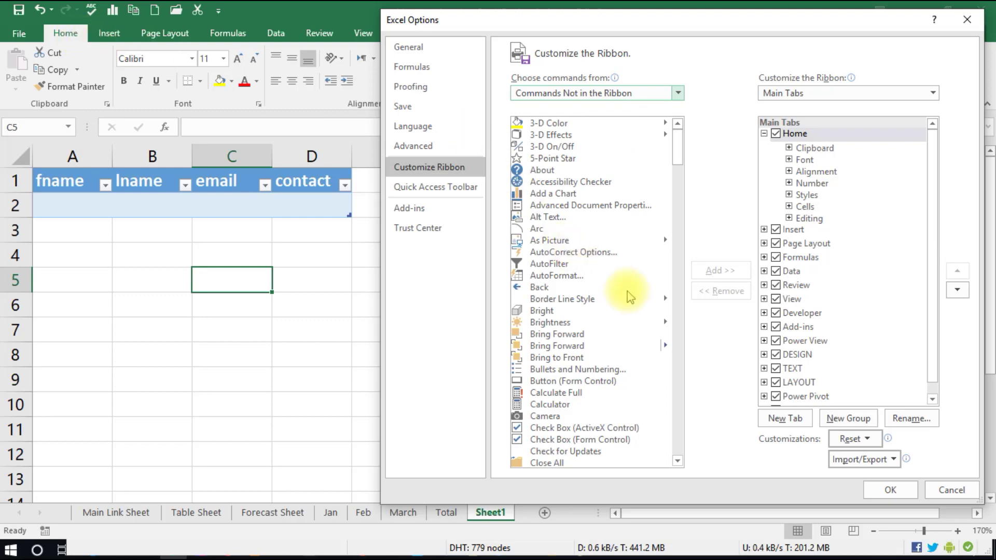
scroll(629, 296, "down", 20)
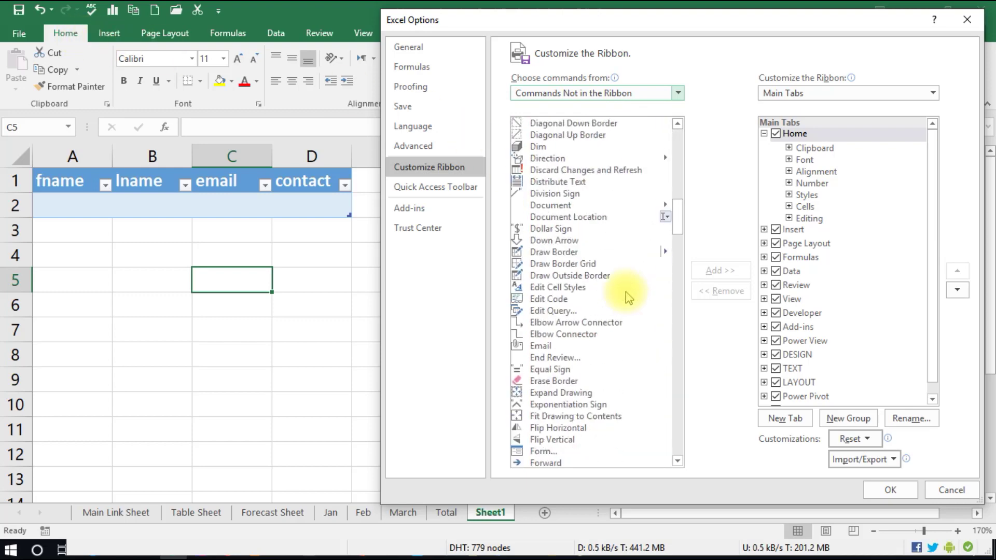
scroll(629, 296, "down", 4)
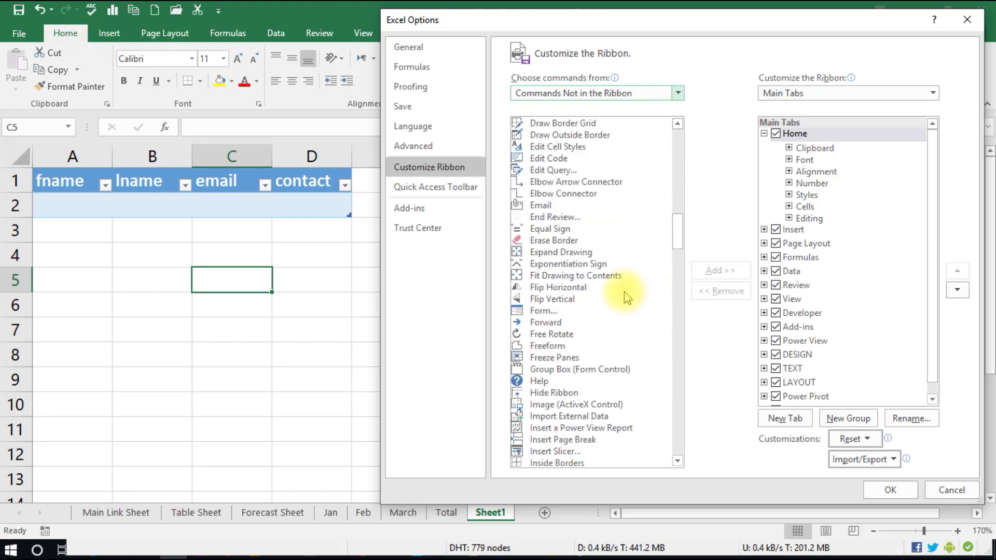
scroll(627, 296, "down", 2)
- Add the Form... command to a new custom tab's group and apply with OK
left_click(541, 242)
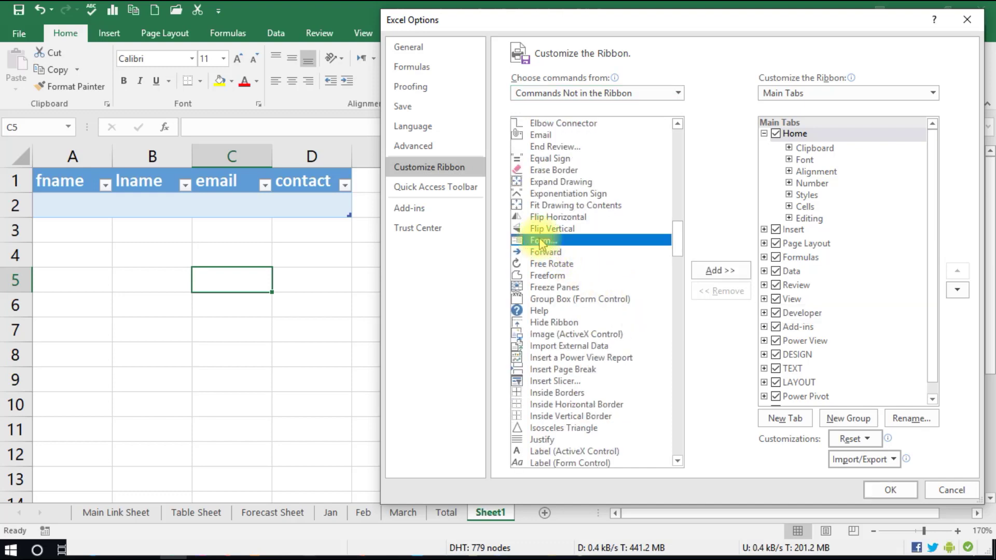
scroll(865, 319, "down", 5)
scroll(866, 321, "up", 3)
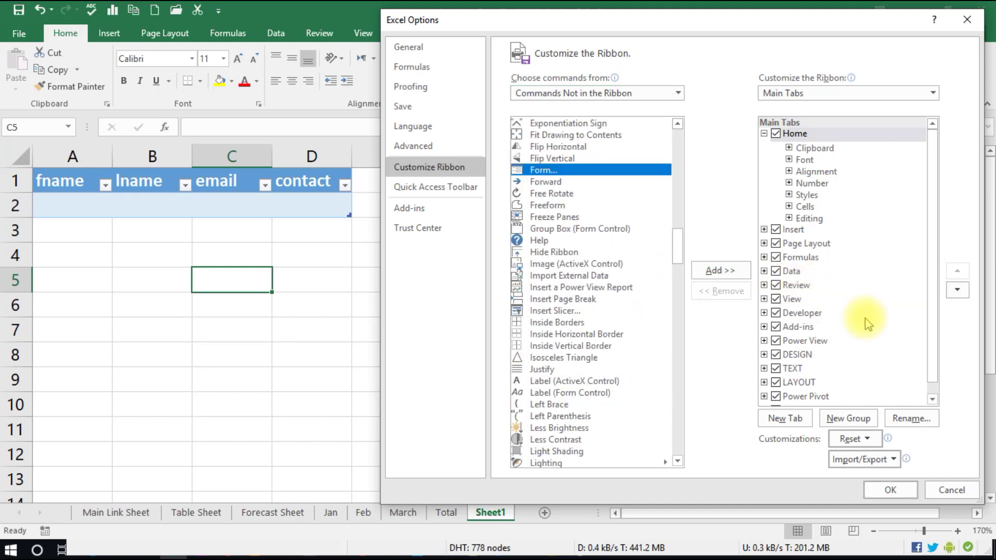
scroll(856, 342, "up", 1)
left_click(785, 418)
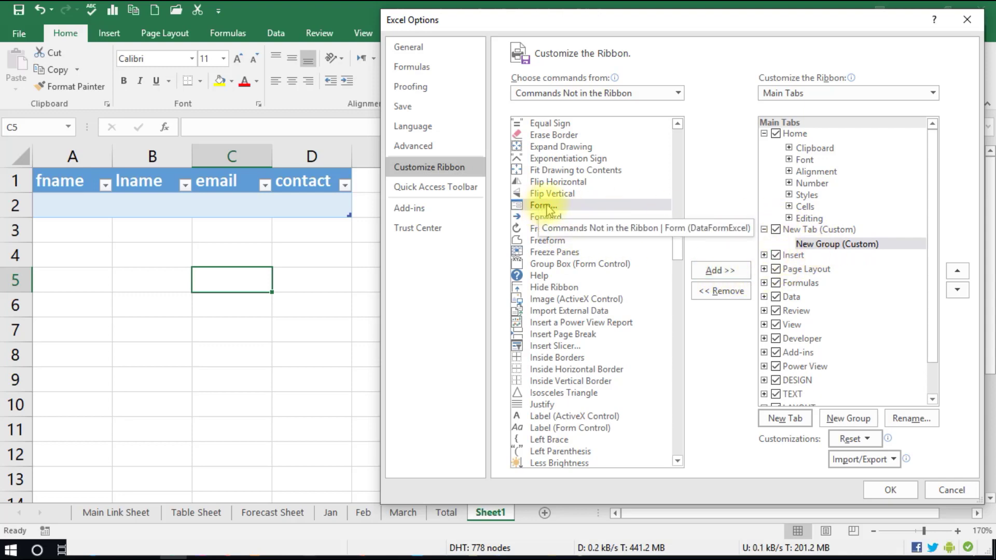
left_click(730, 271)
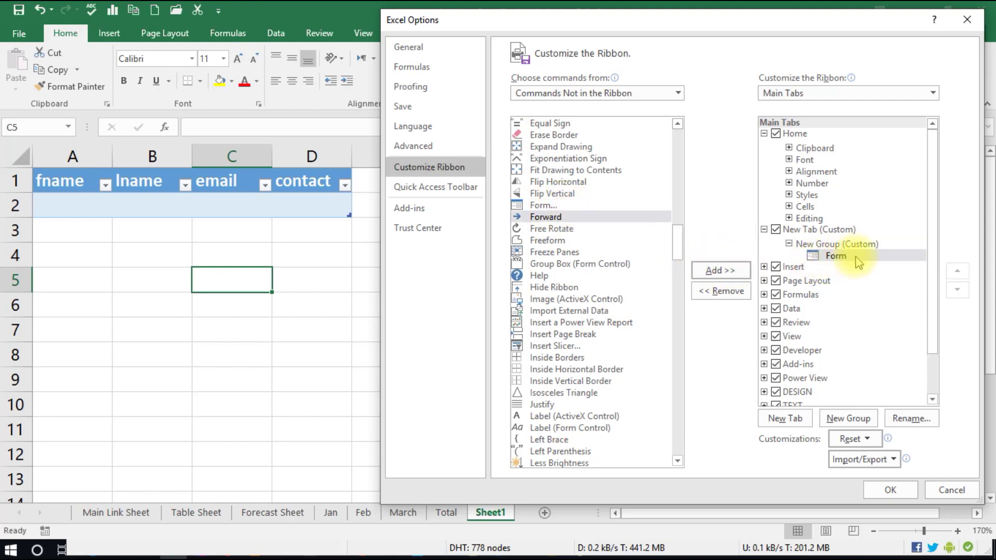
left_click(888, 486)
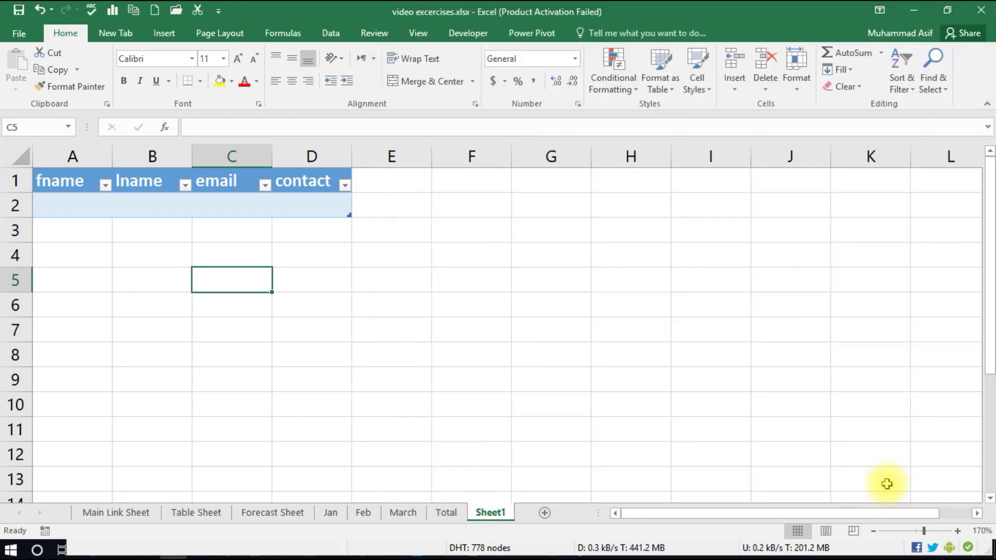
- Switch to the custom New Tab and select the fname header cell A1
left_click(116, 38)
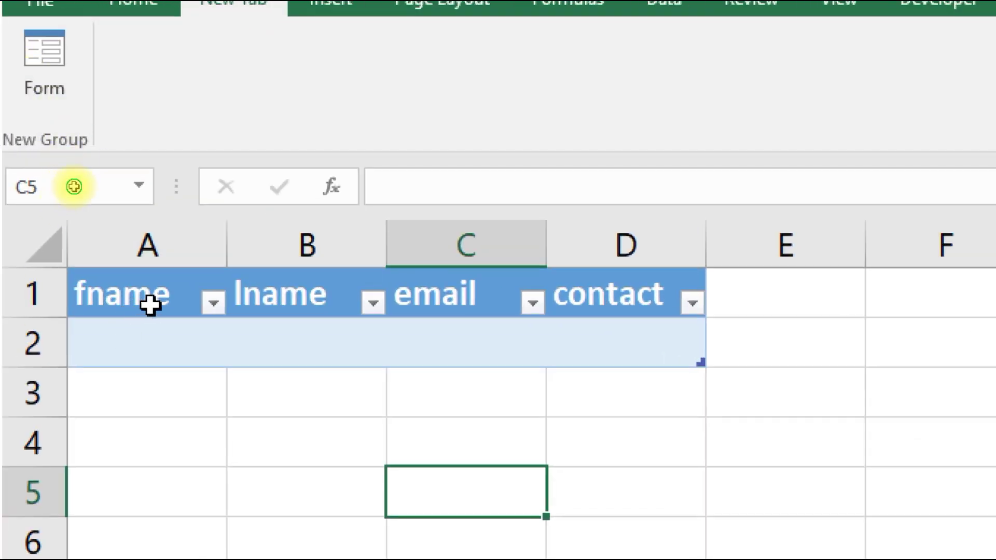
left_click(150, 305)
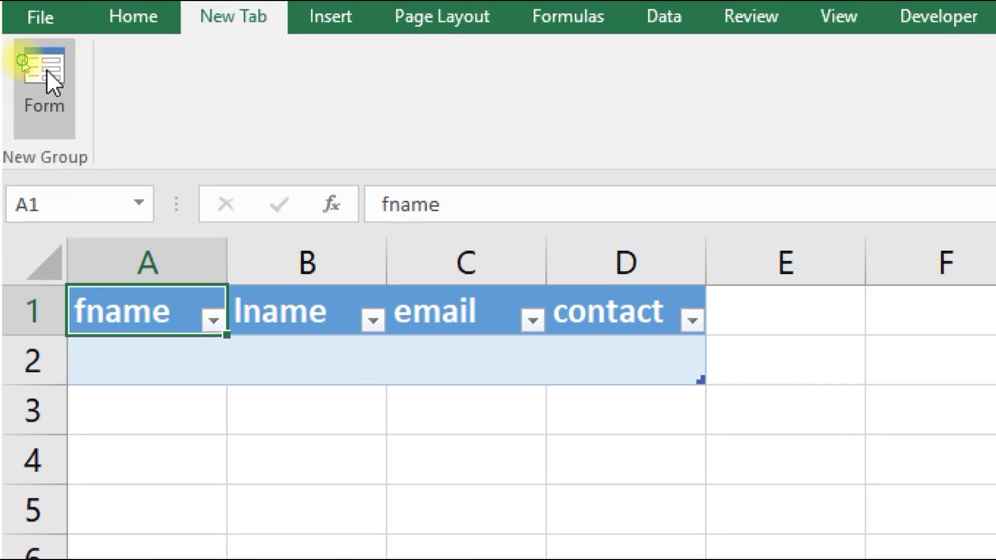
- Open the Sheet1 data form from New Group and place it right of column D
left_click(46, 53)
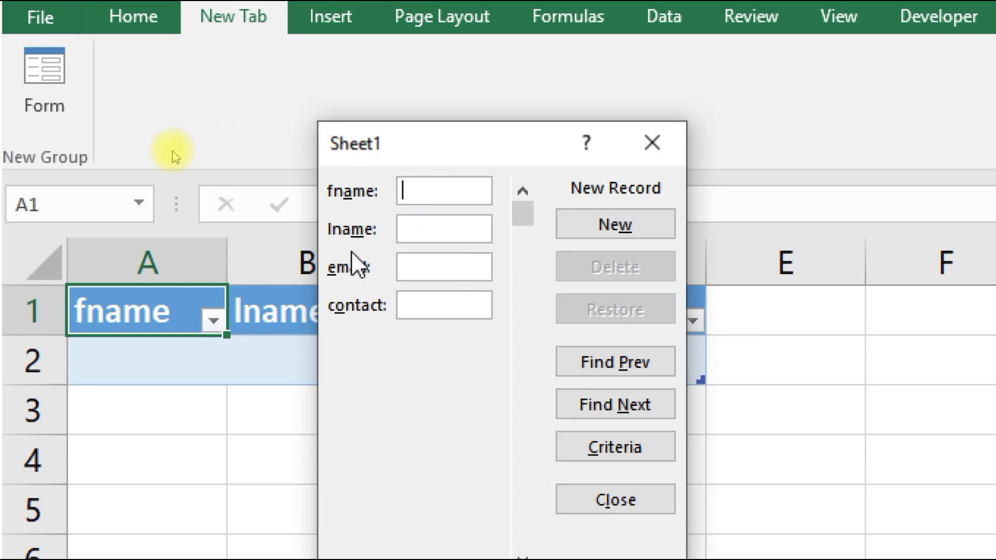
left_click_drag(431, 155, 824, 154)
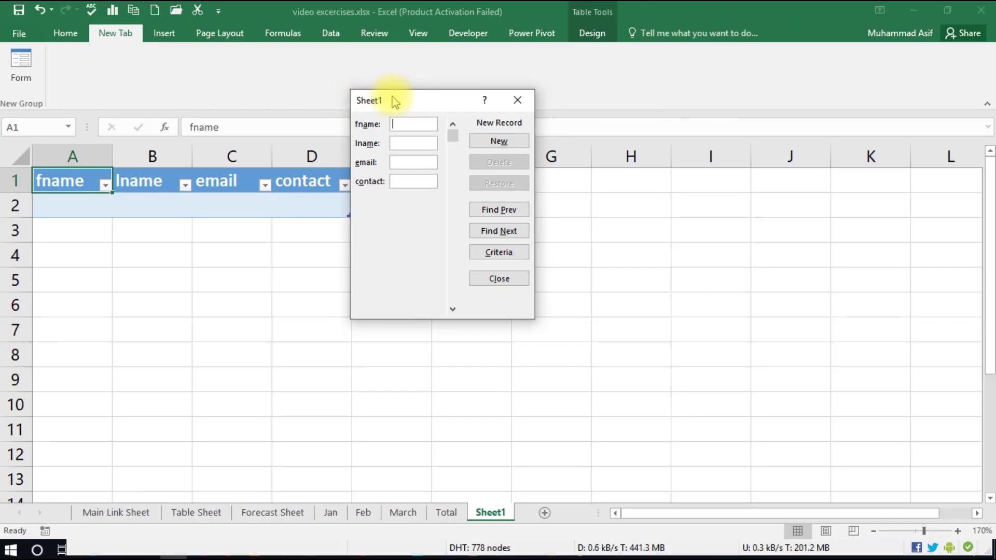
left_click_drag(787, 150, 829, 221)
left_click_drag(413, 137, 398, 181)
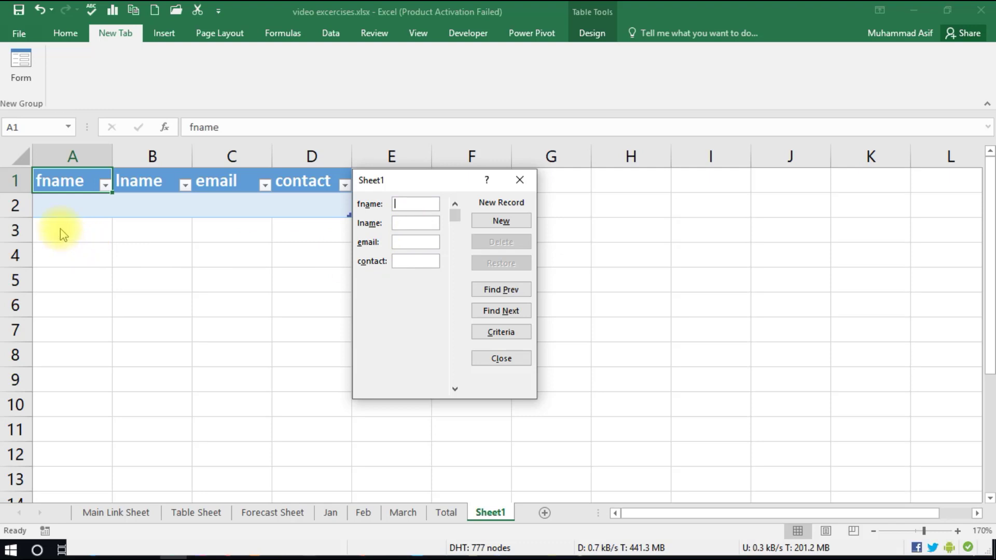
- Fill in a person's first name, e-mail and contact number, then submit with New
type("Al")
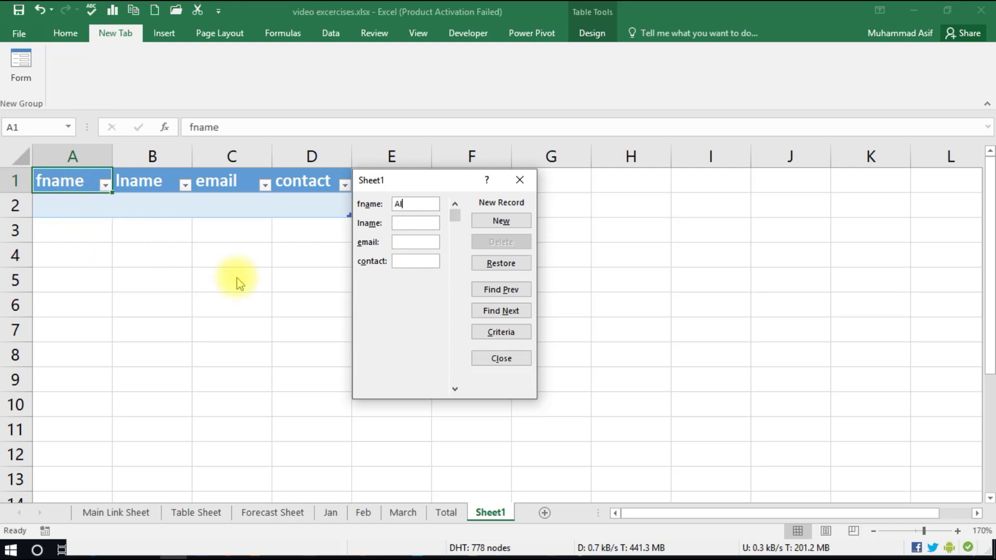
type("i")
key("Tab")
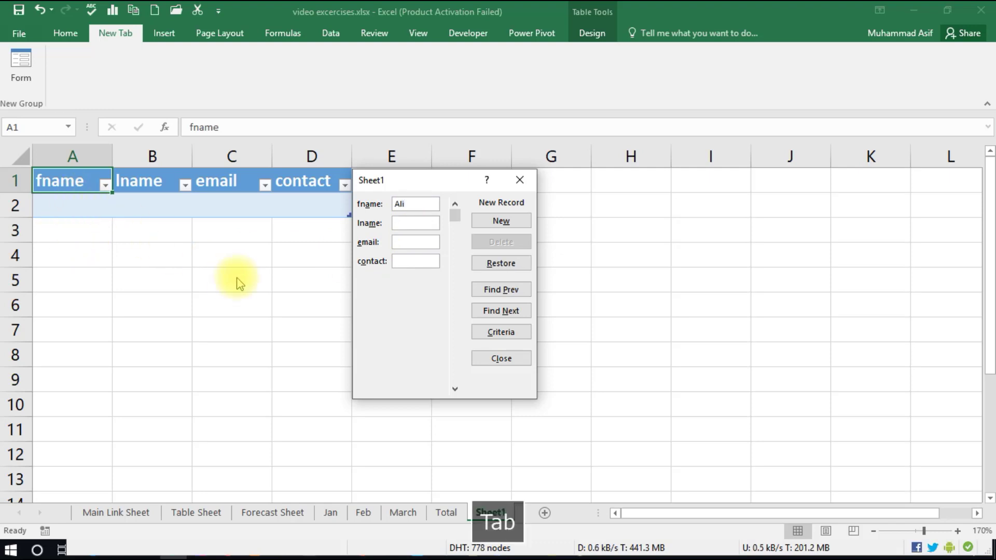
key("Tab")
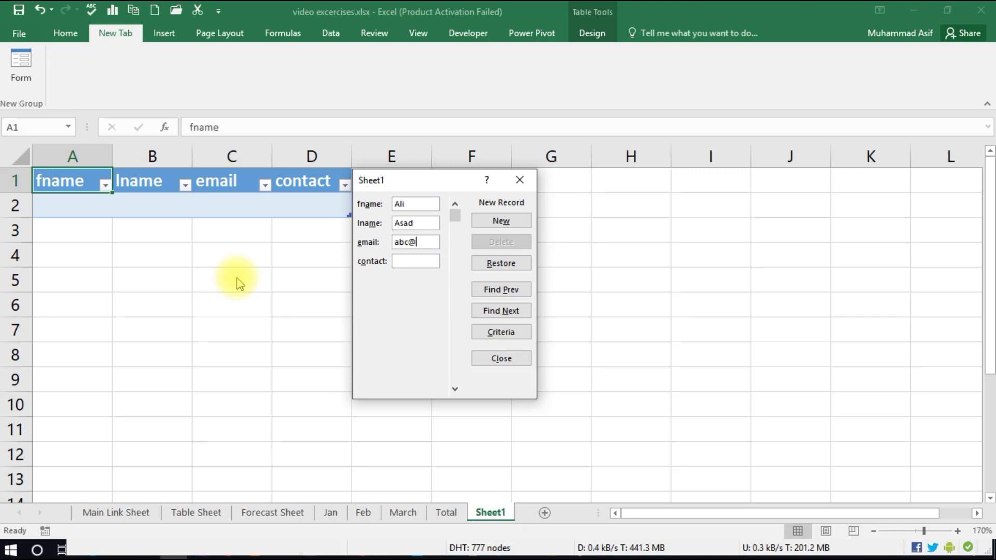
key("Tab")
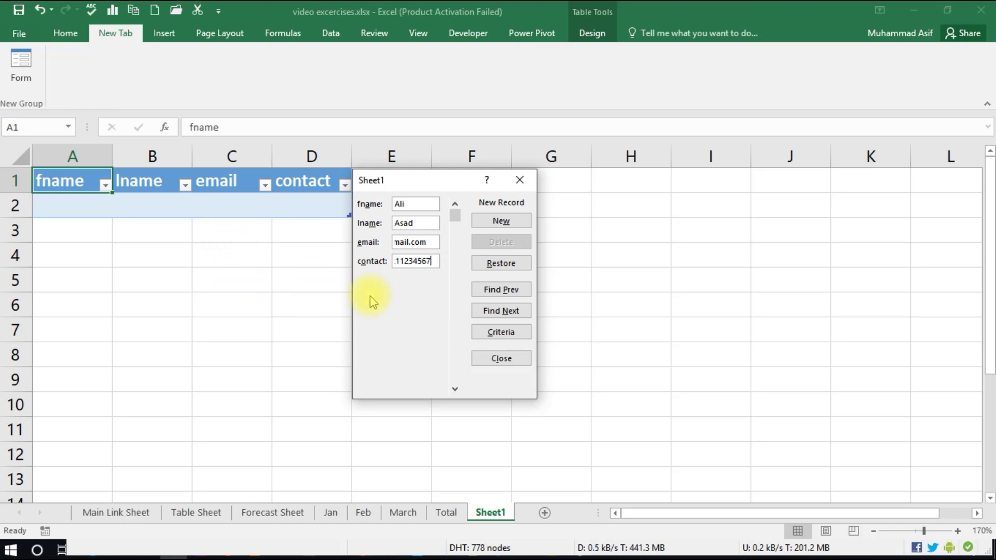
left_click(501, 221)
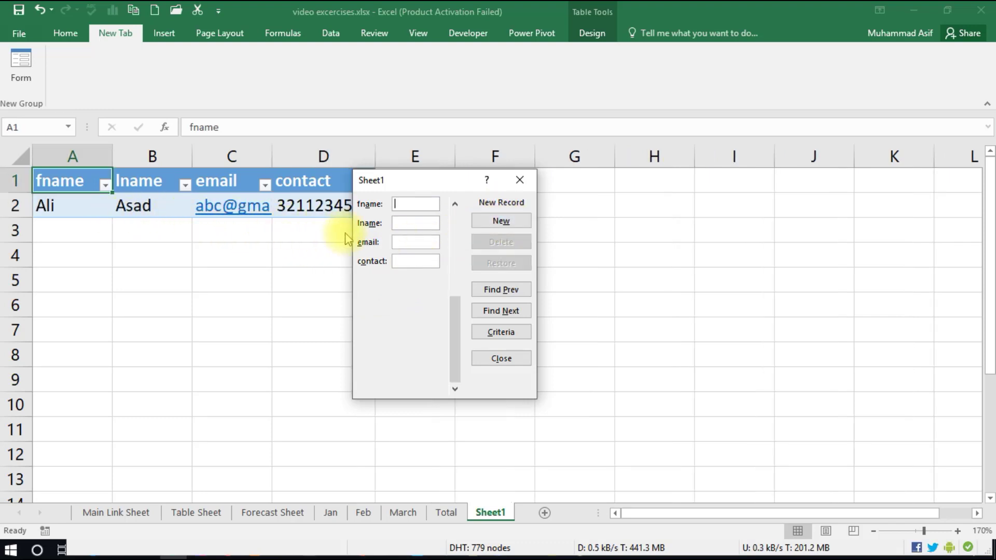
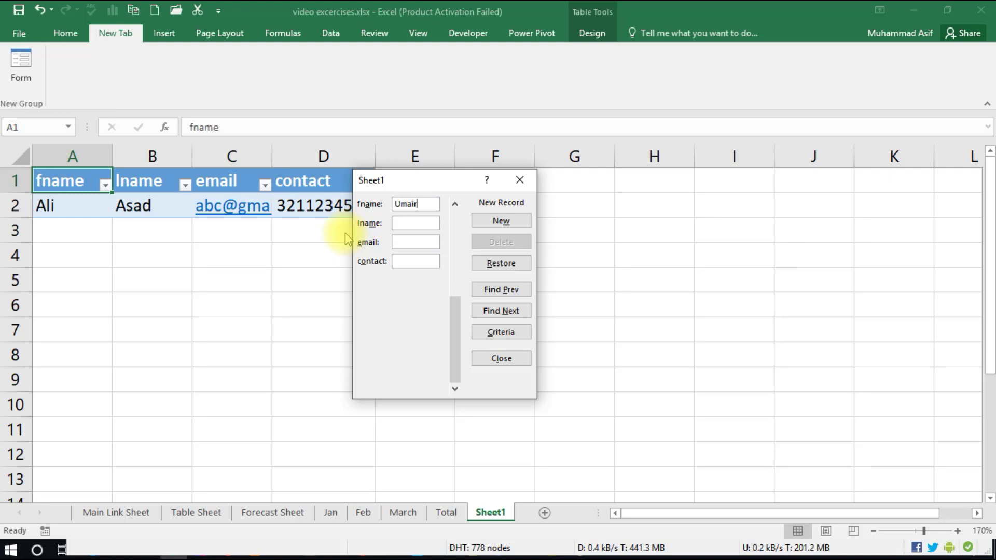
- Enter a second person's first name, last name, e-mail and corrected contact number, then submit
key("Tab")
key("Tab")
key("Tab")
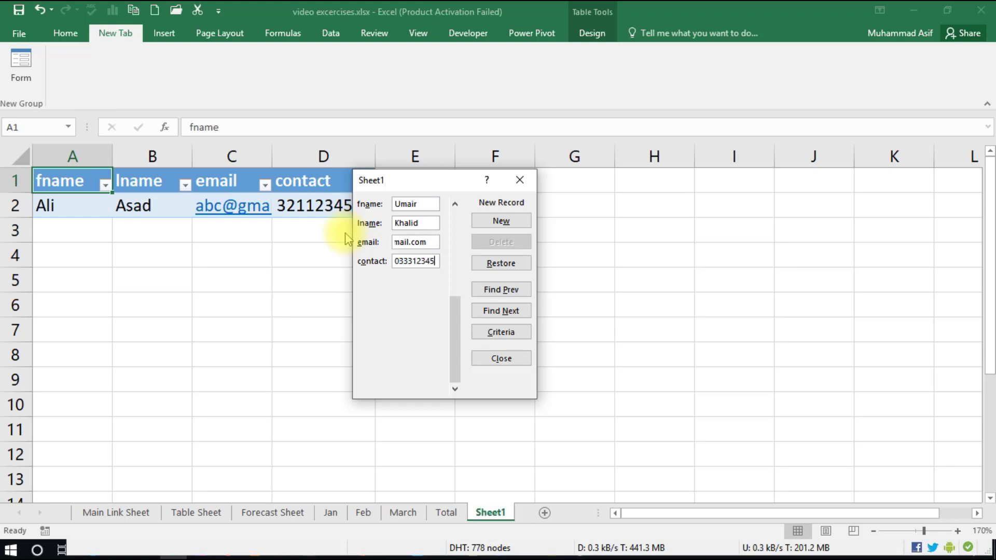
left_click(498, 222)
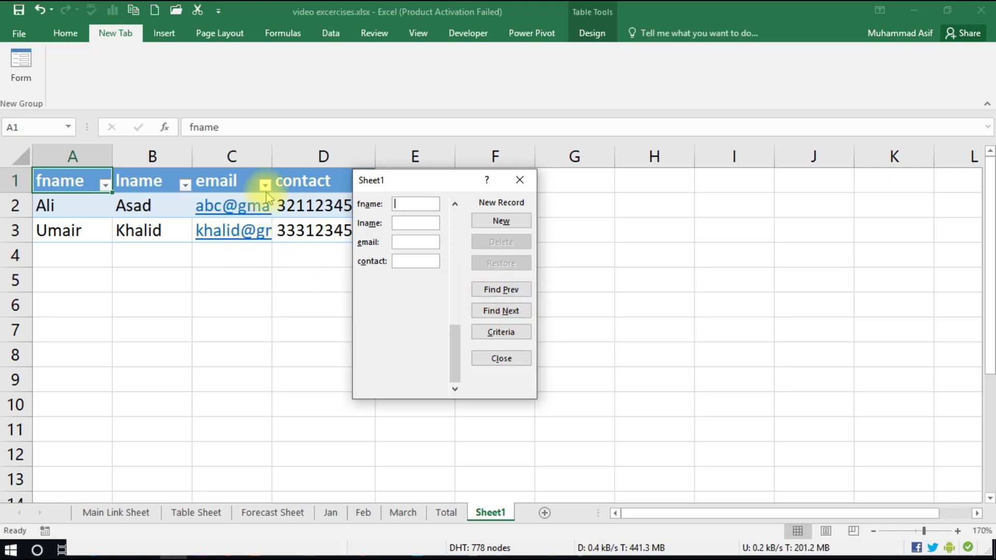
- Return to record 1, add a letter to its first name, save, and navigate back to it
left_click(501, 291)
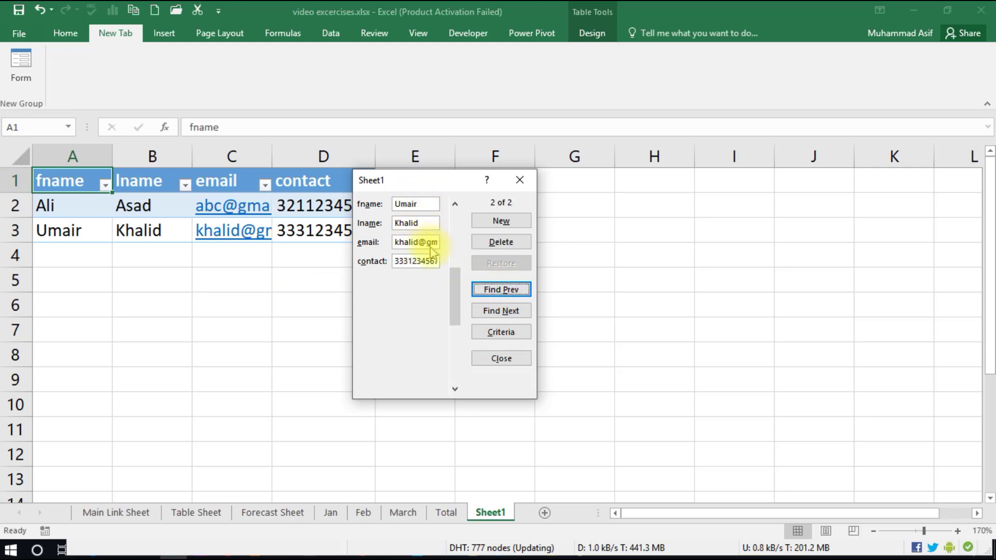
left_click(501, 290)
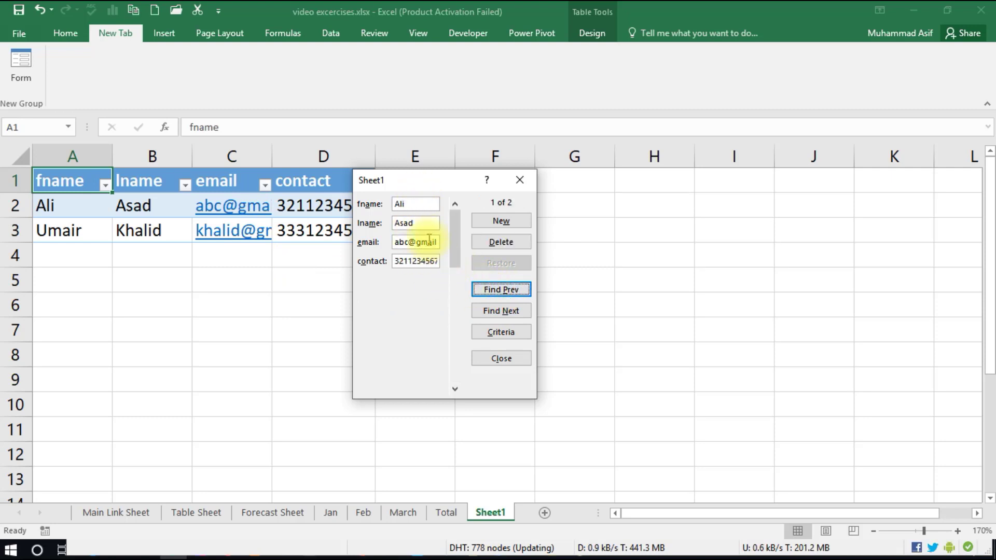
left_click(413, 204)
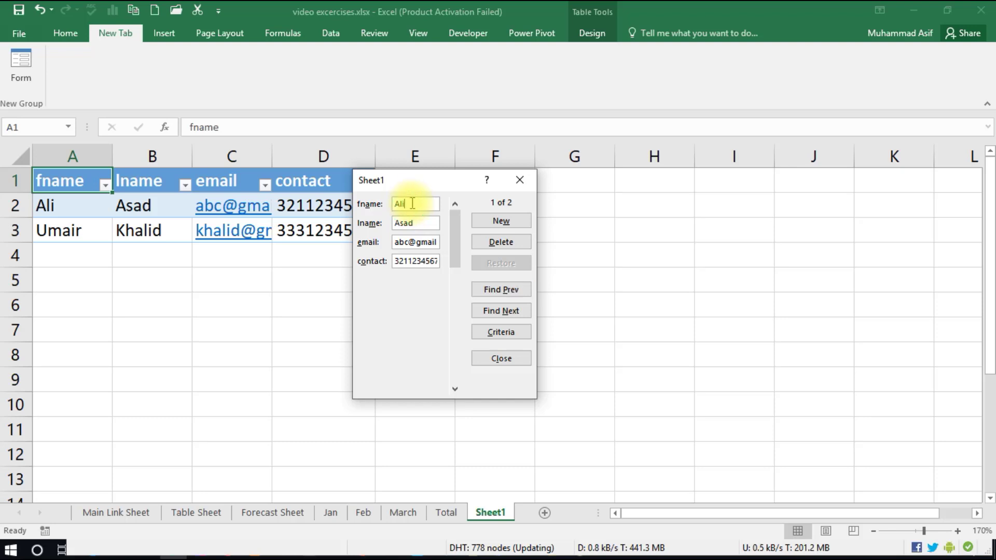
type("Ali")
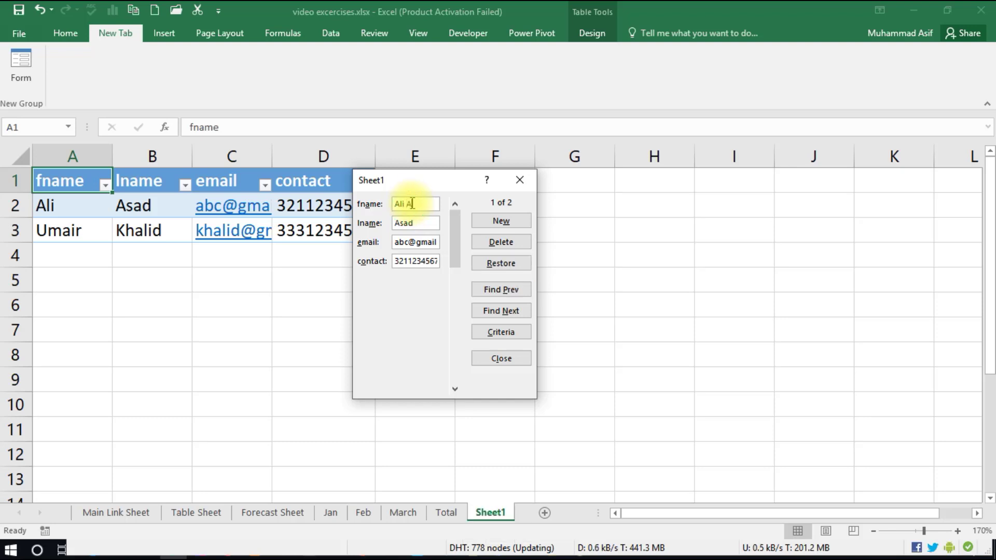
left_click(504, 220)
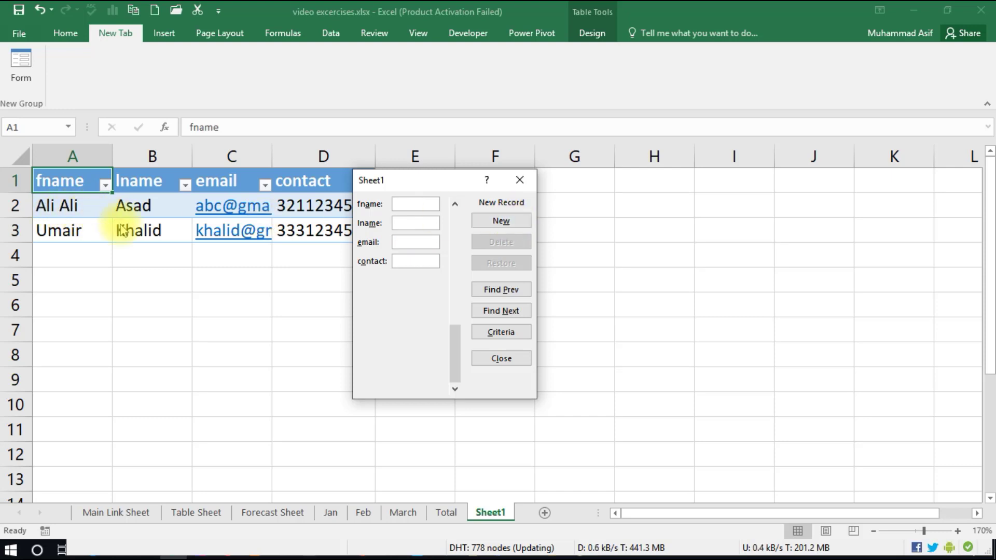
left_click(508, 297)
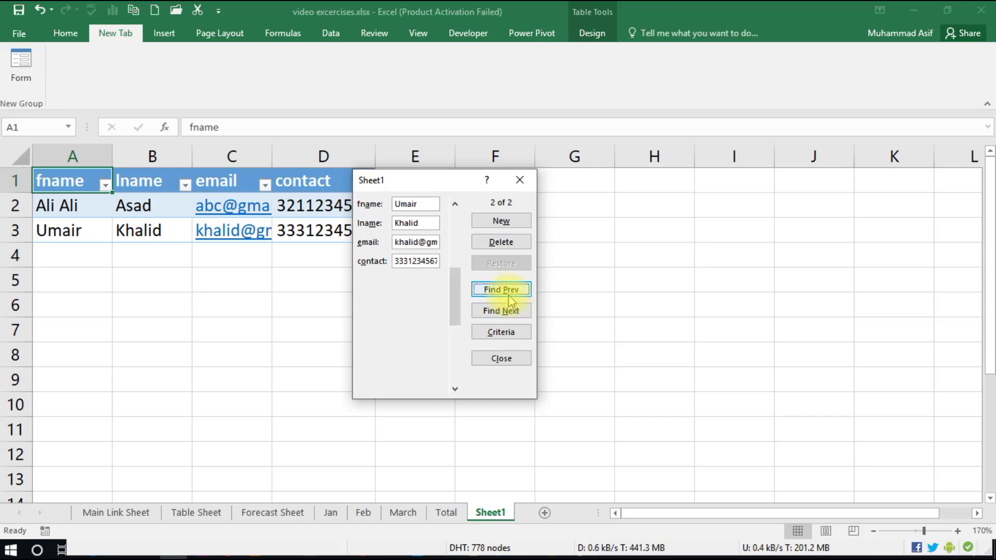
left_click(509, 297)
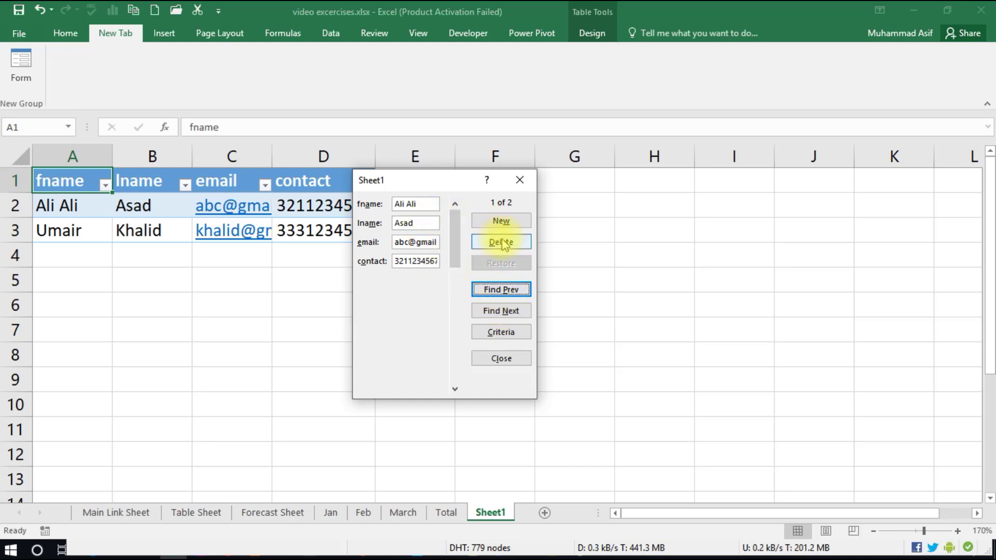
- Delete the displayed first record, confirm with OK, and nudge the form right
left_click(498, 242)
left_click(495, 314)
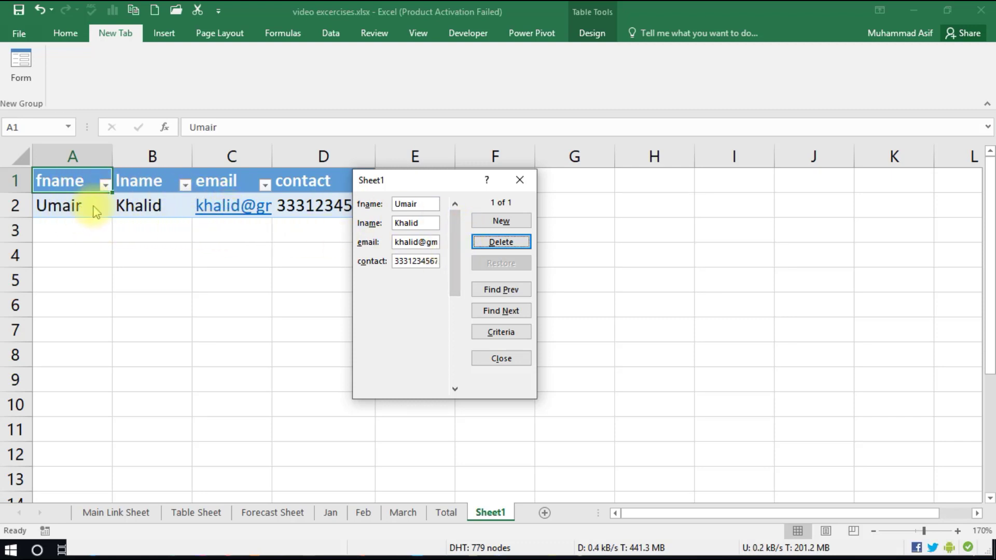
left_click_drag(414, 185, 458, 186)
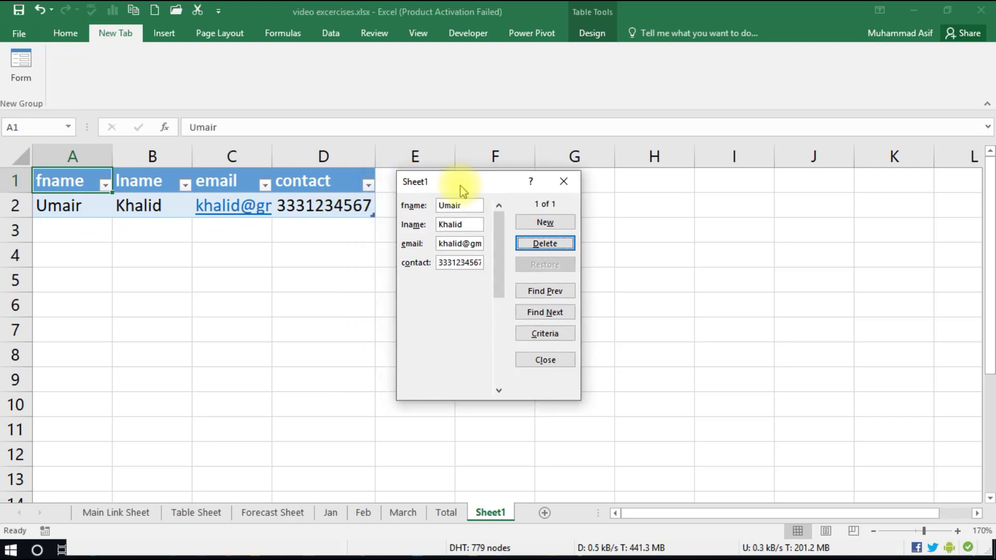